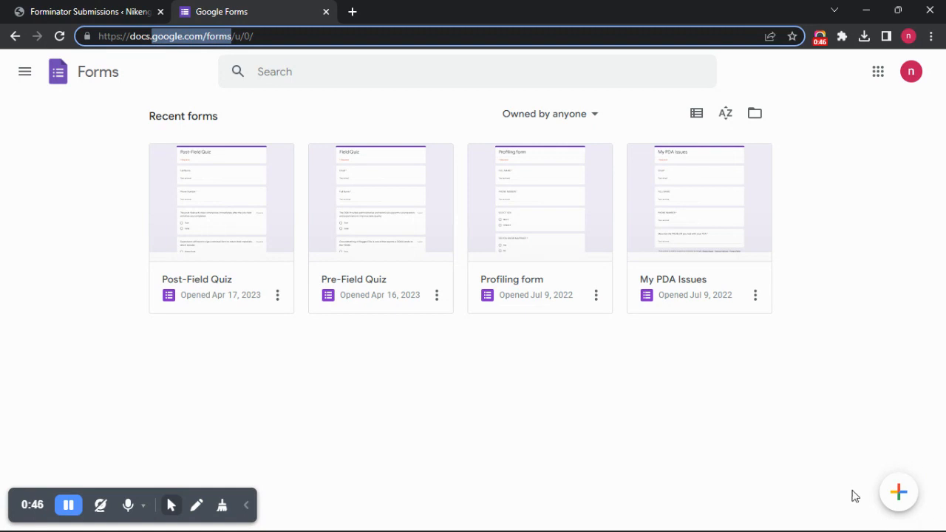
- Create a blank form and title it "SWF Assessment Quiz", with the spelling corrected
left_click(897, 492)
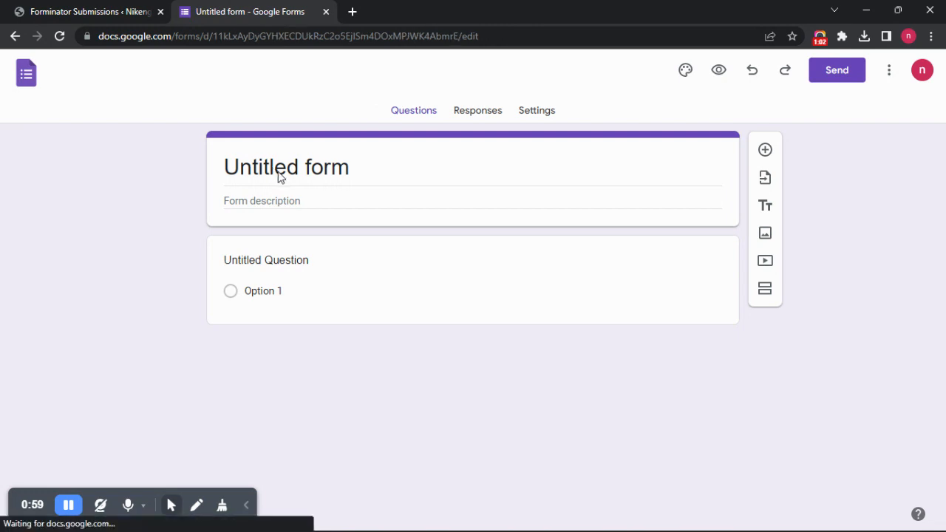
left_click(272, 168)
triple_click(263, 168)
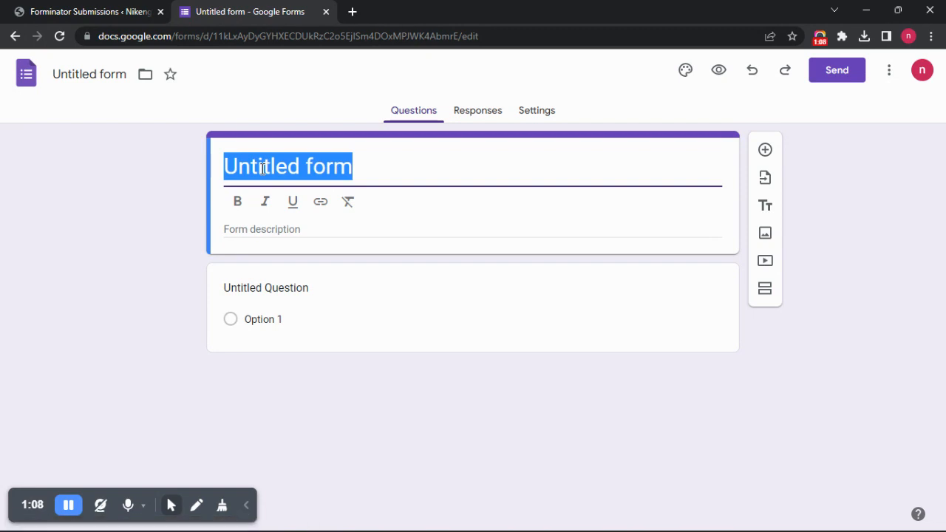
type("S")
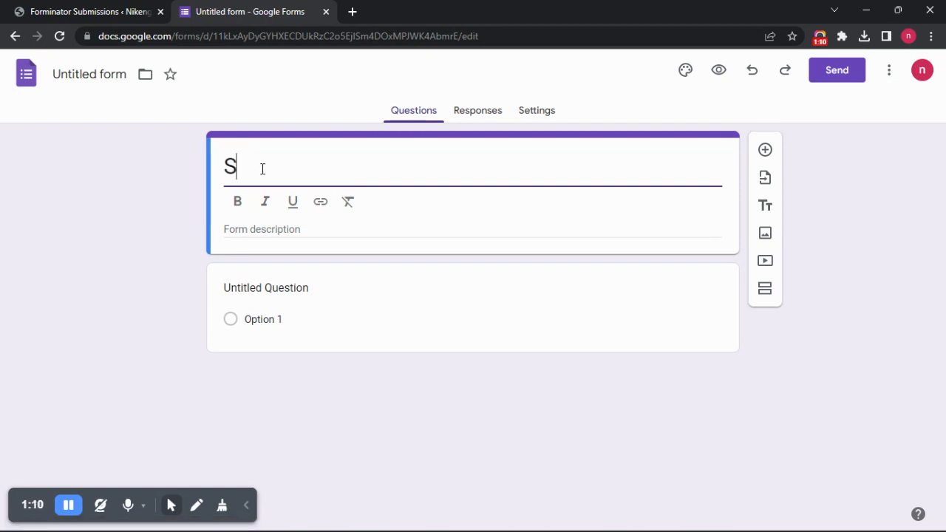
type("WF Asse")
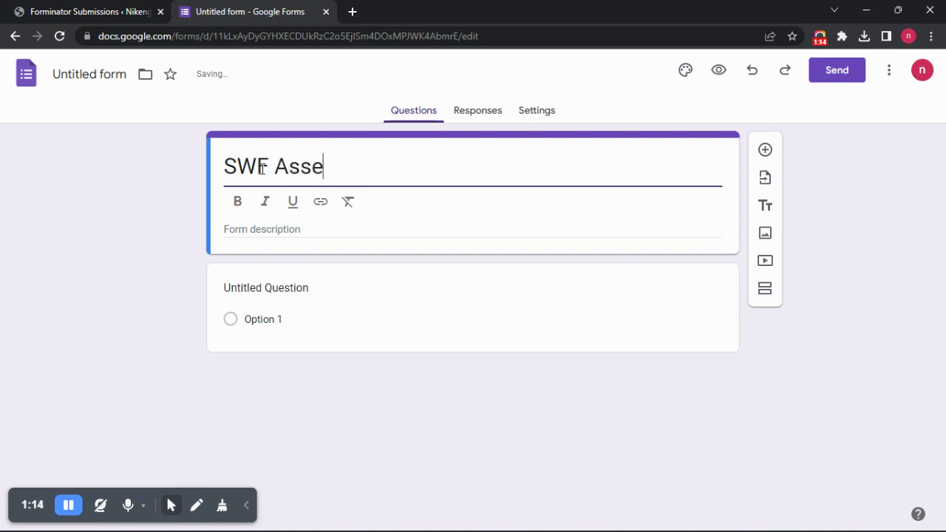
type("s")
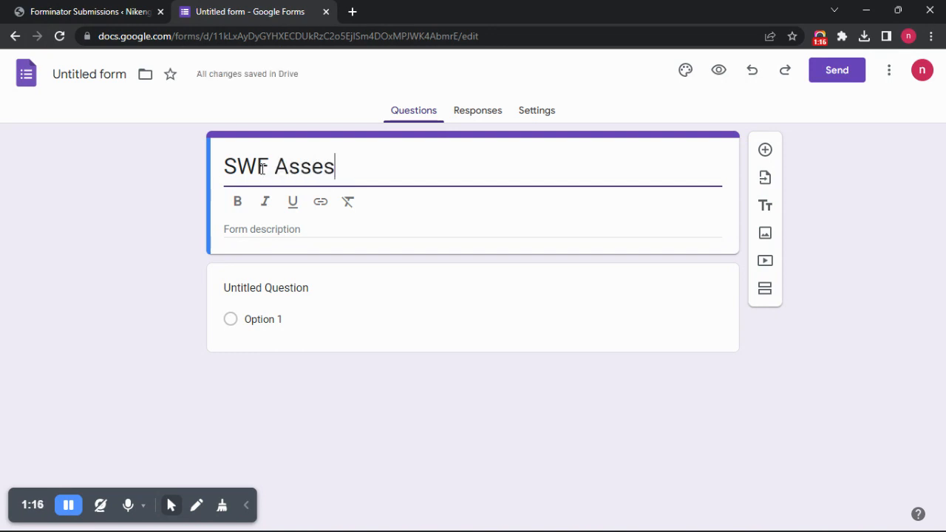
type("ment Quiz")
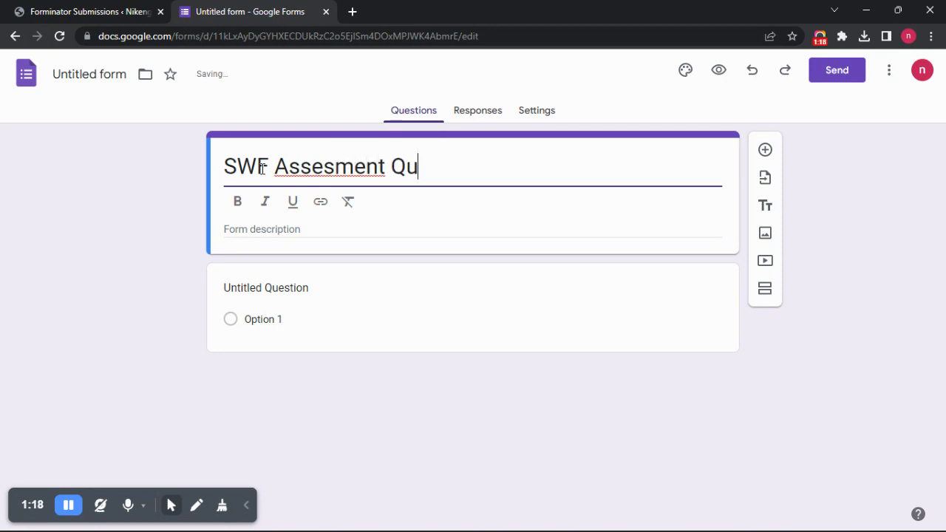
right_click(338, 167)
left_click(383, 185)
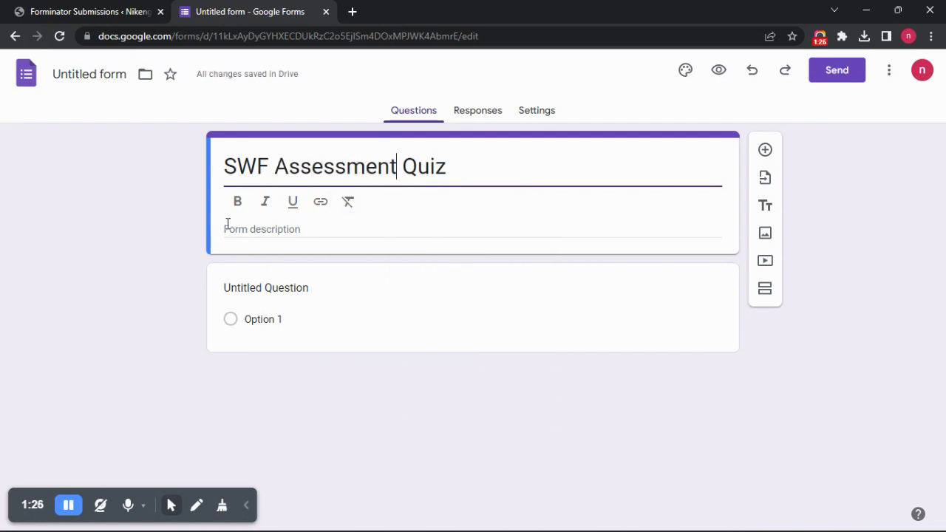
- Make the form a quiz in its settings and return to the questions
left_click(530, 115)
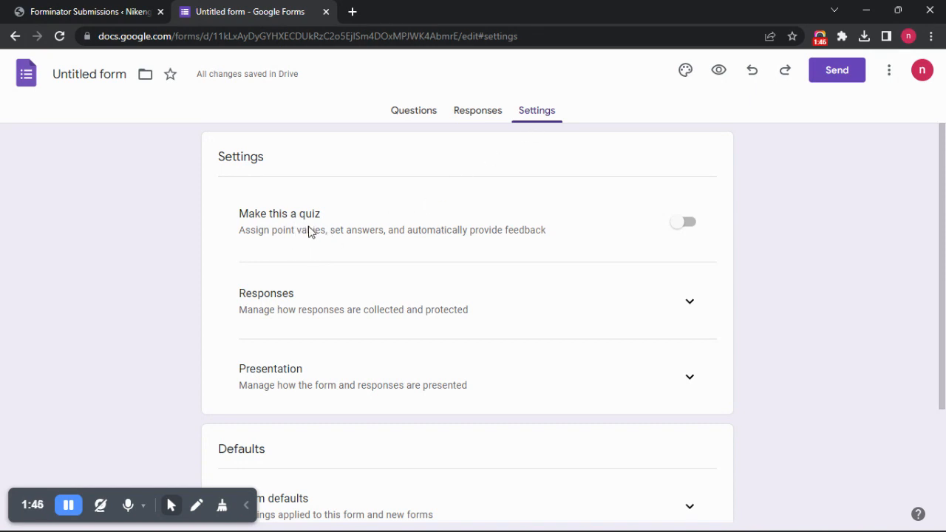
left_click(687, 224)
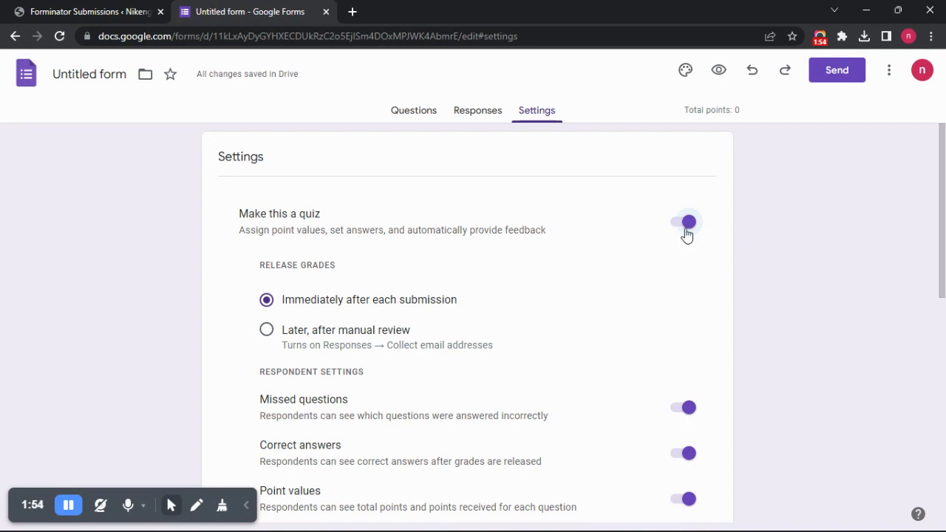
left_click(415, 119)
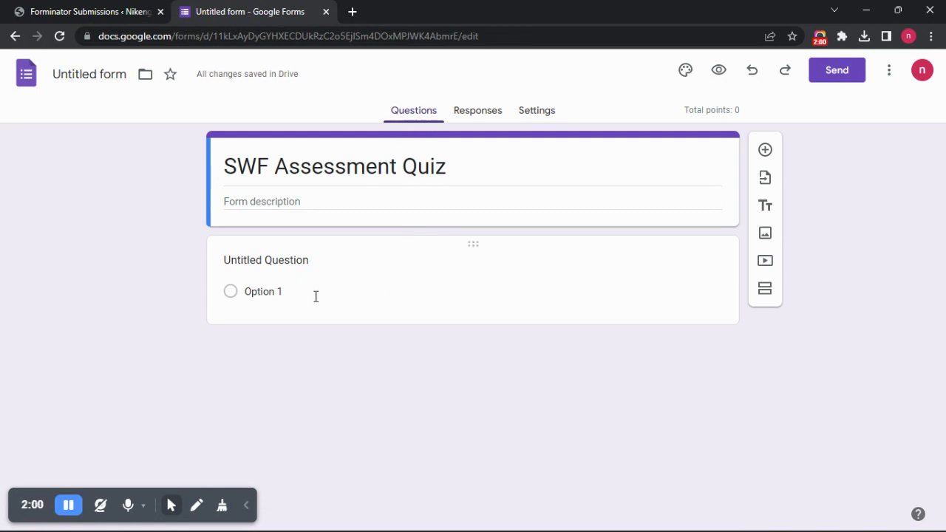
- Turn the untitled question into a required short-answer question named "Full Name"
left_click(274, 260)
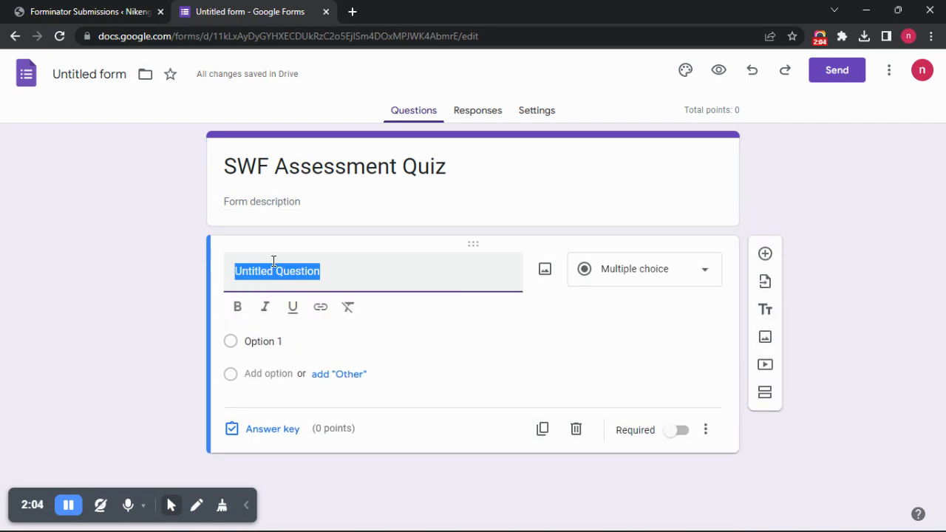
type("Full Name")
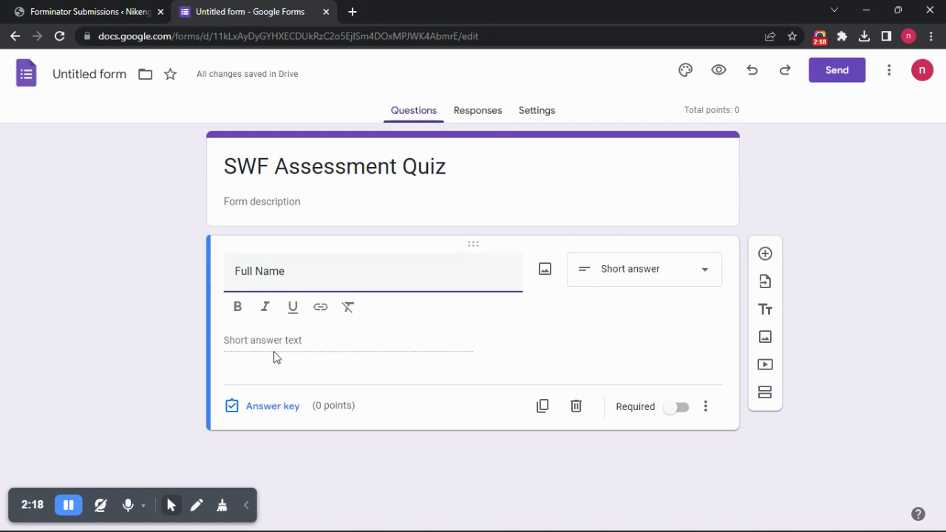
left_click(640, 284)
left_click(630, 114)
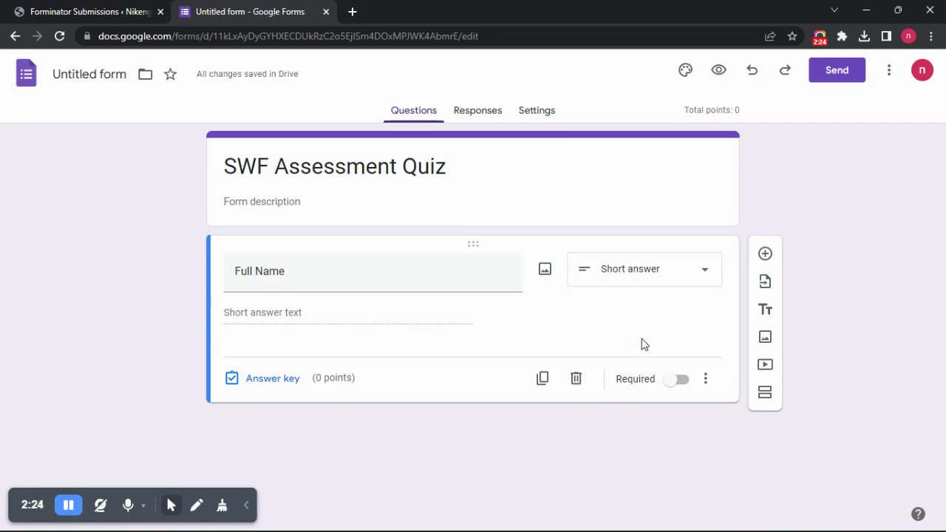
left_click(686, 384)
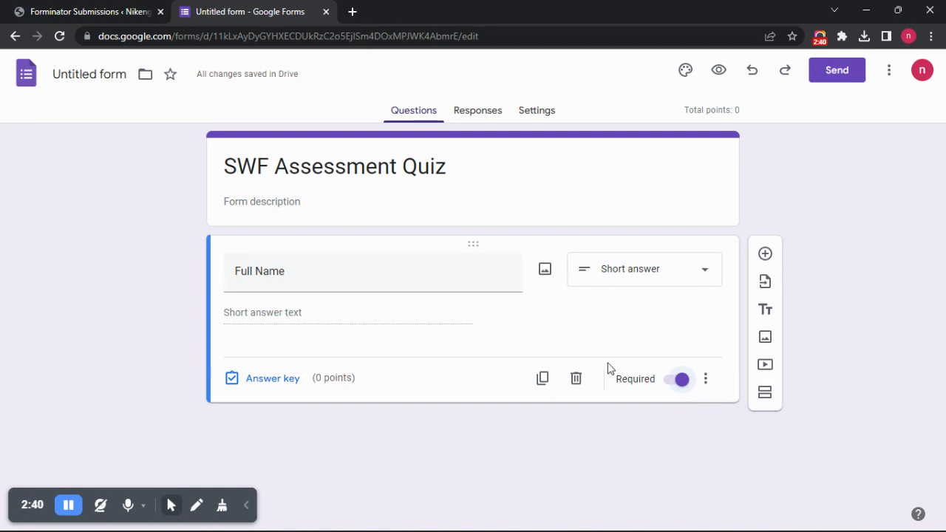
- Add a required short-answer question named "Phone Number" below the Full Name question
left_click(764, 255)
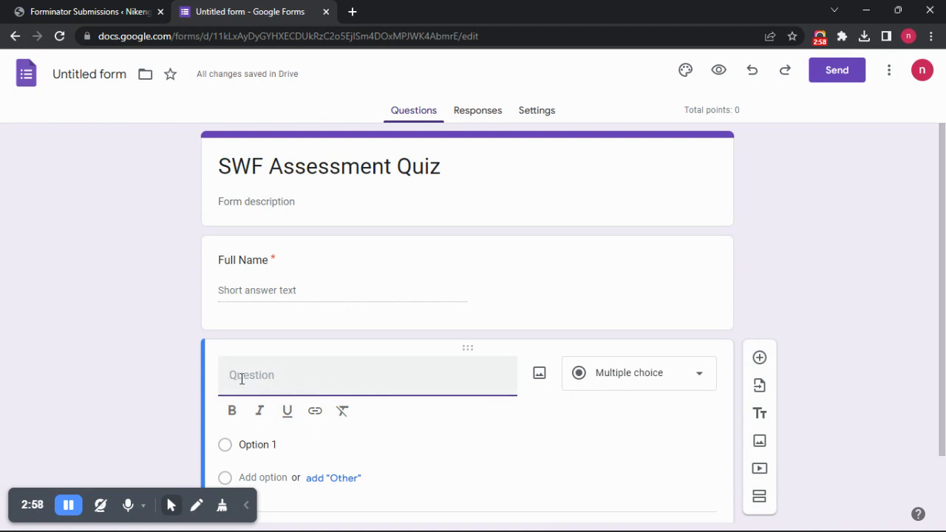
type("PhoneNumber")
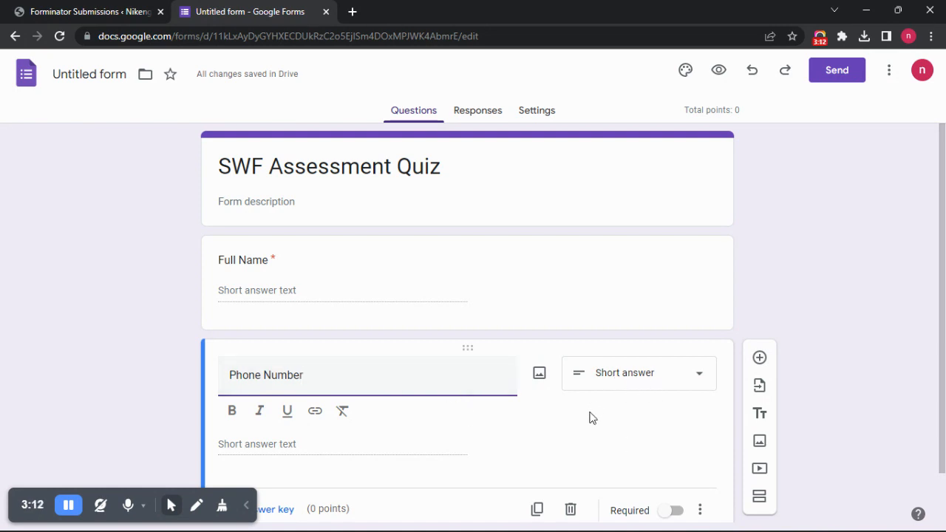
scroll(591, 416, "down", 1)
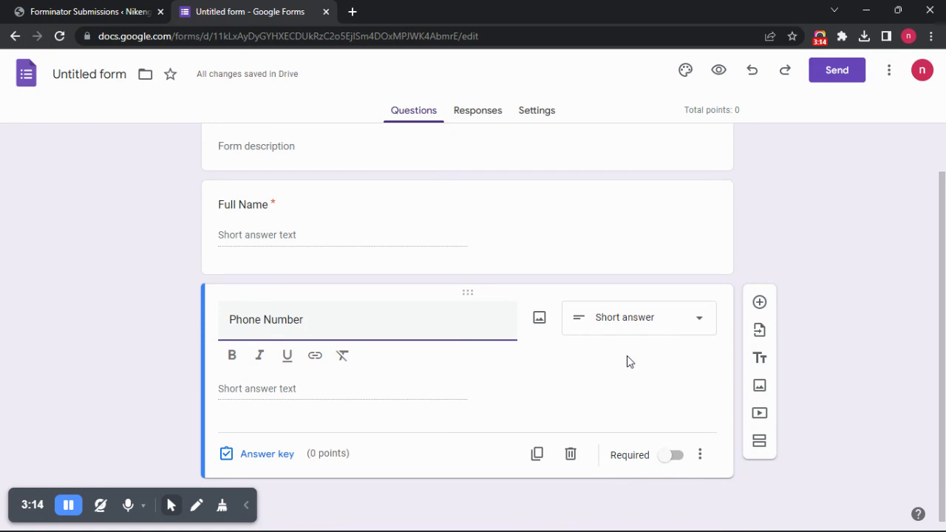
left_click(674, 456)
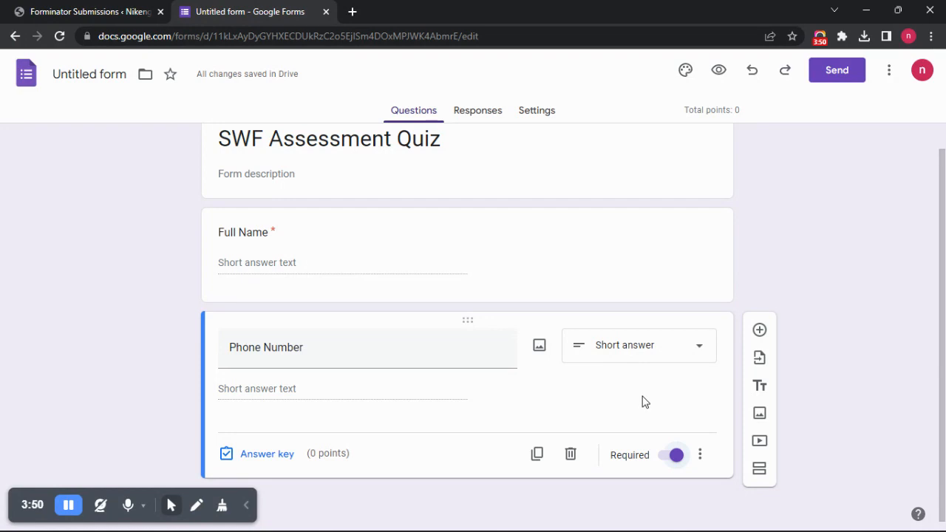
- Add a multiple choice question reading "What is the full meaning of SWF?" below the Phone Number question
left_click(760, 331)
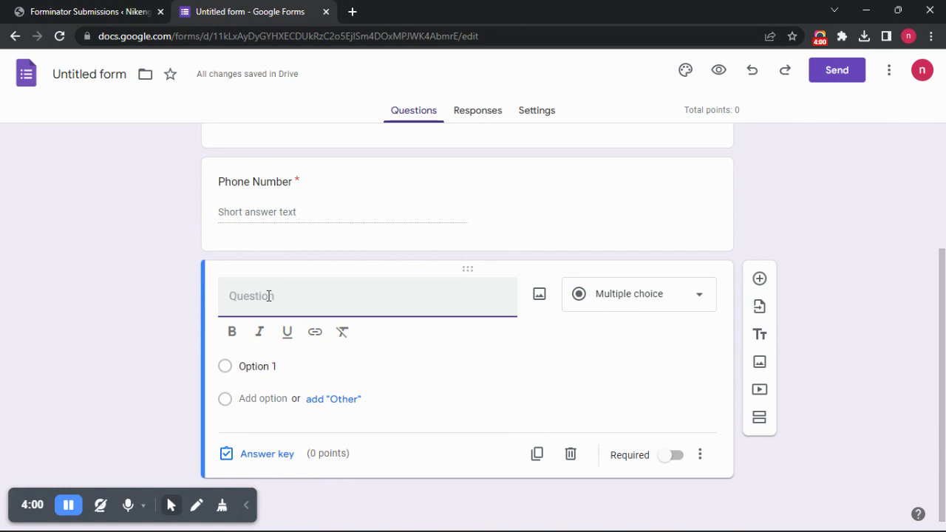
type("What is th")
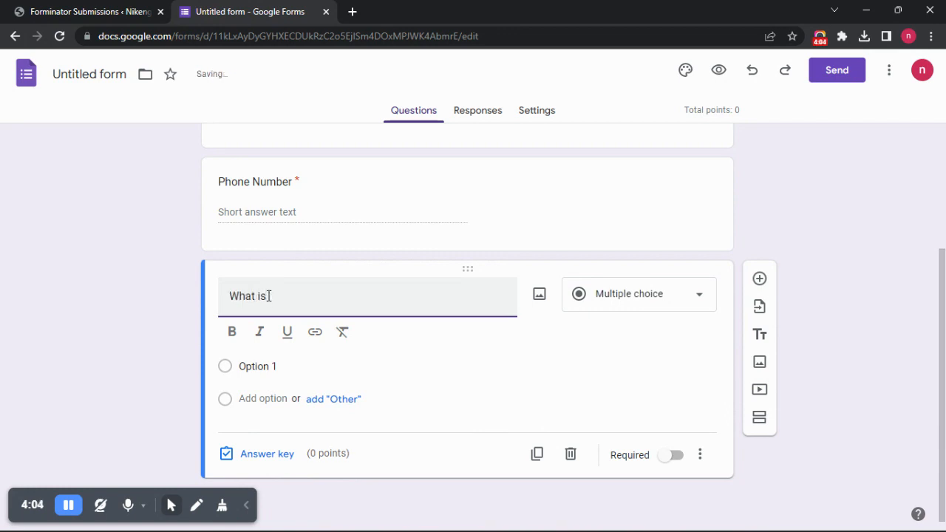
type("e full mean")
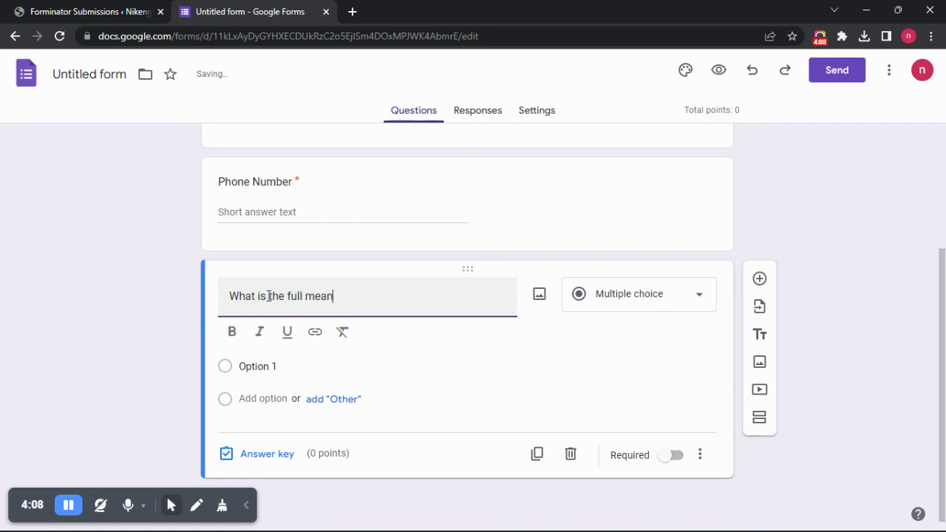
type("ing of SWF?")
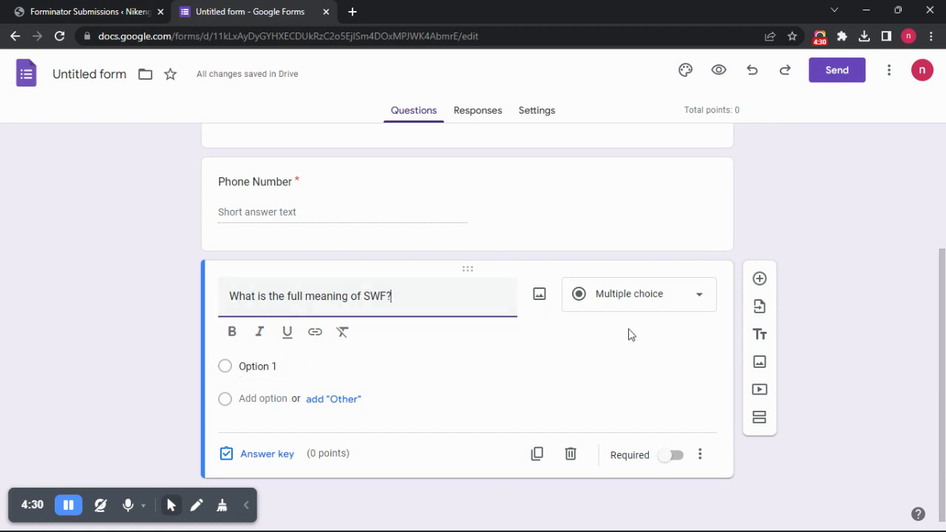
left_click(627, 302)
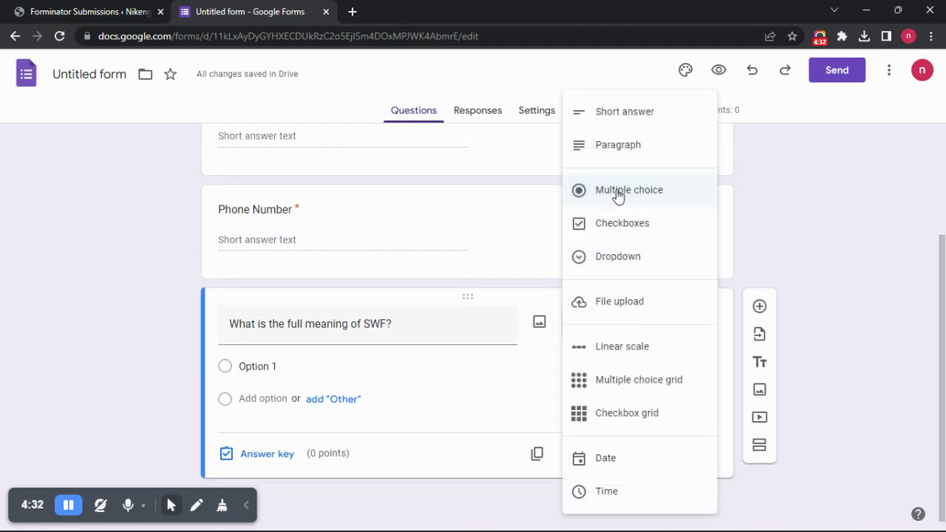
left_click(618, 197)
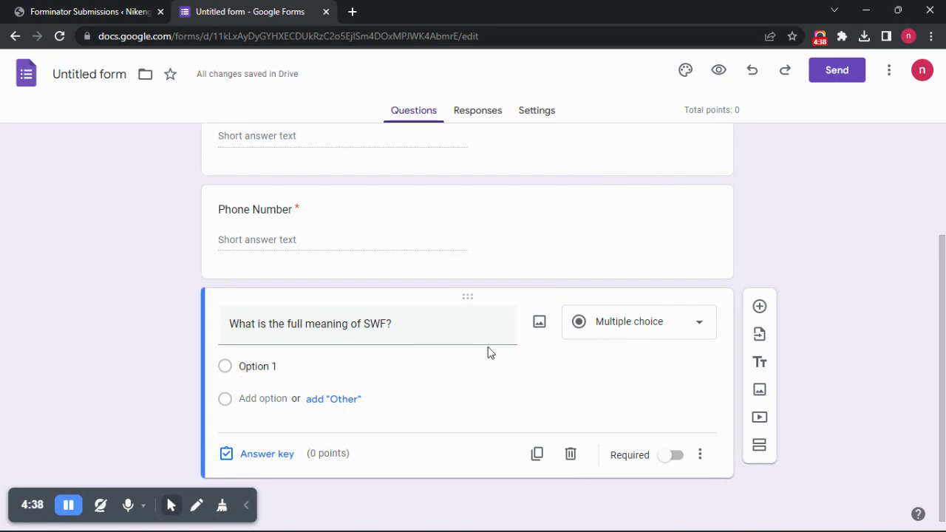
left_click(612, 333)
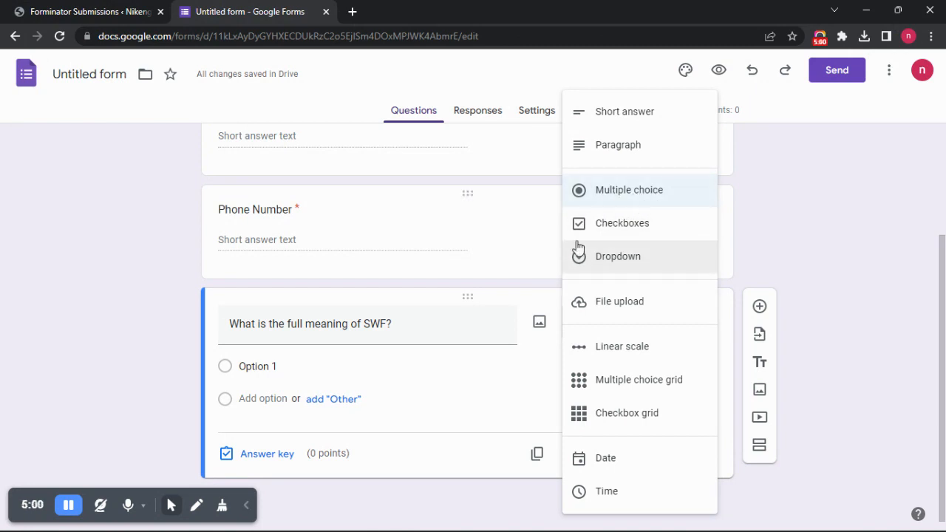
left_click(538, 366)
- Set the first answer option of the SWF meaning question to "Special Work Force"
left_click(265, 365)
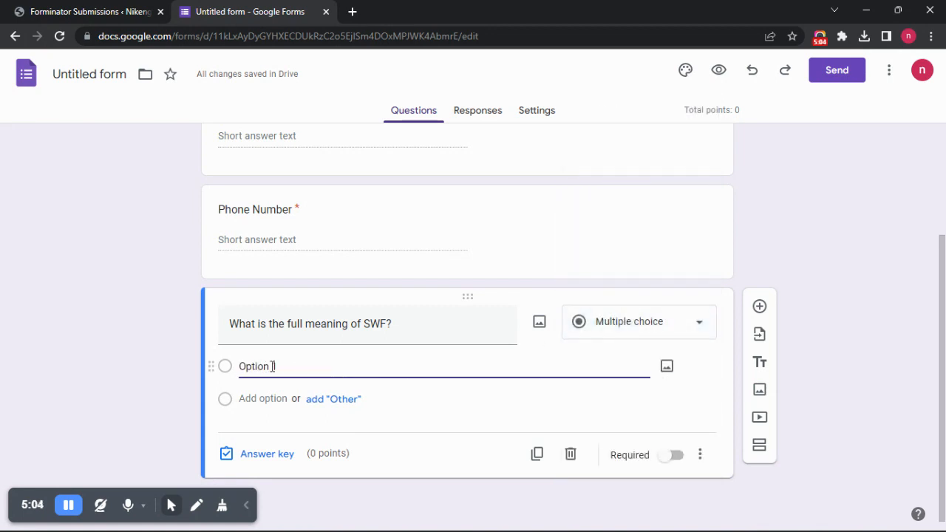
left_click_drag(277, 365, 226, 370)
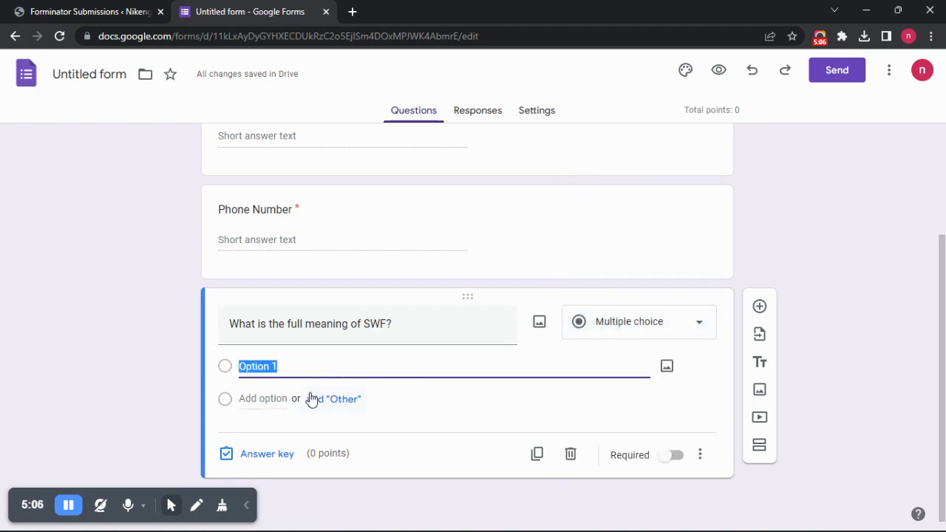
type("Speacial")
key("BackSpace")
key("BackSpace")
key("BackSpace")
key("BackSpace")
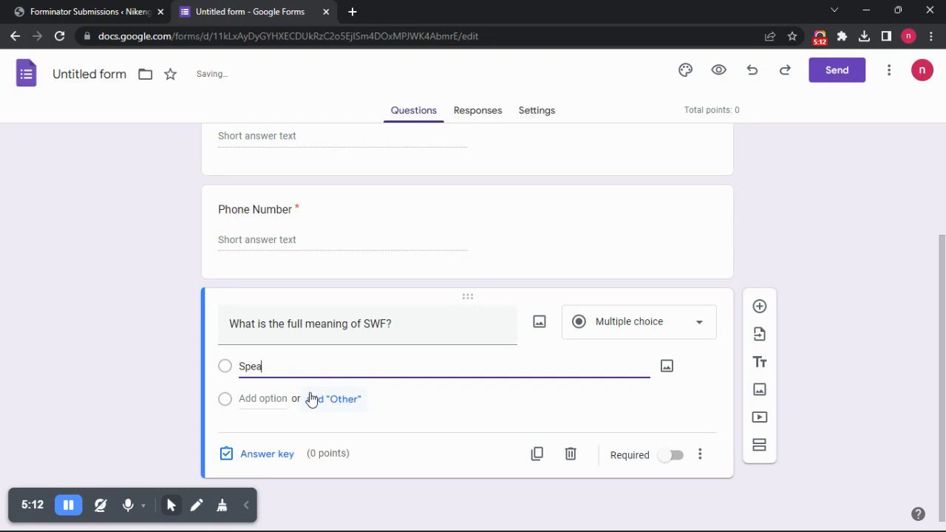
type("cial Workfpr")
key("BackSpace")
type("Force")
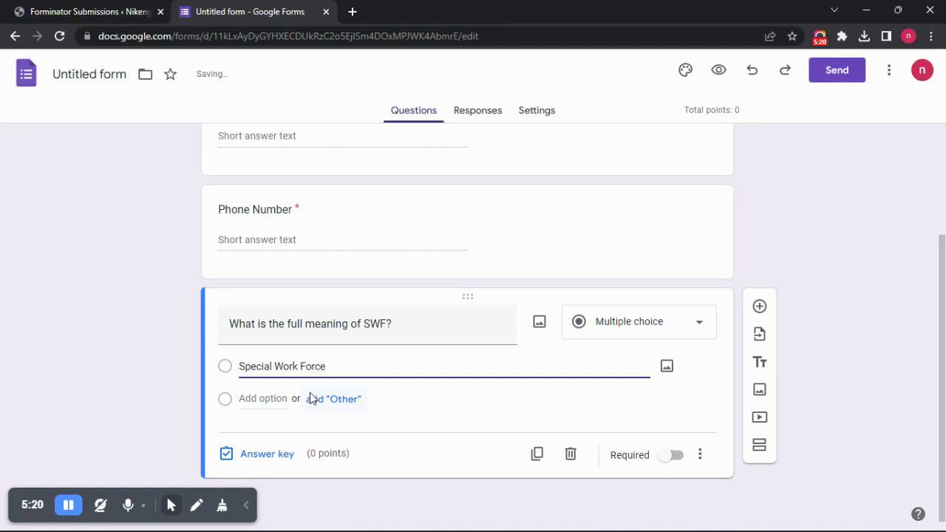
- Add "Spatial Work Force" as the second answer option of the SWF meaning question
left_click(255, 399)
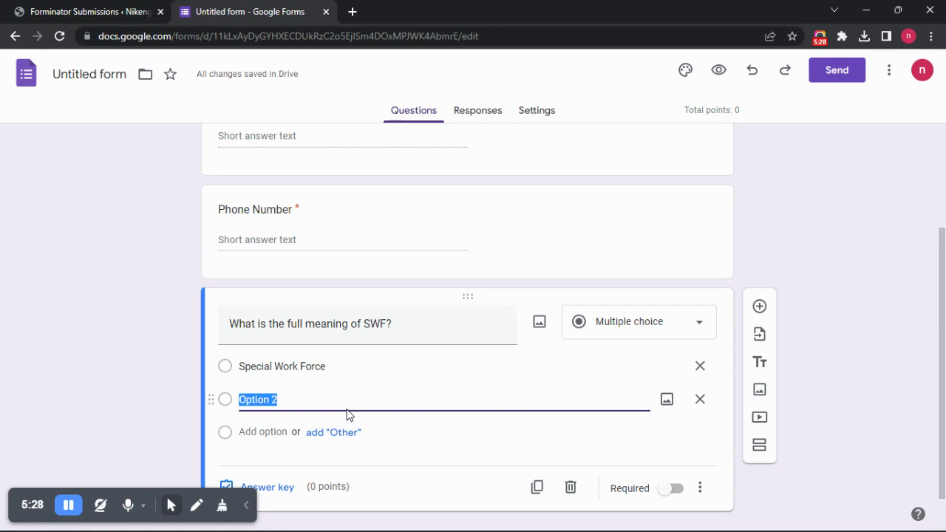
type("Satial")
key("BackSpace")
key("BackSpace")
type("pa")
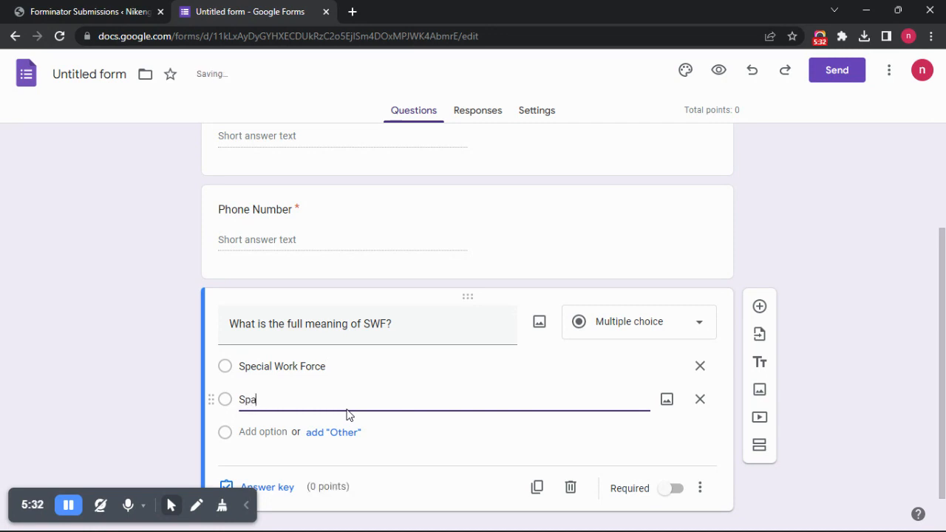
type("tial Work Force")
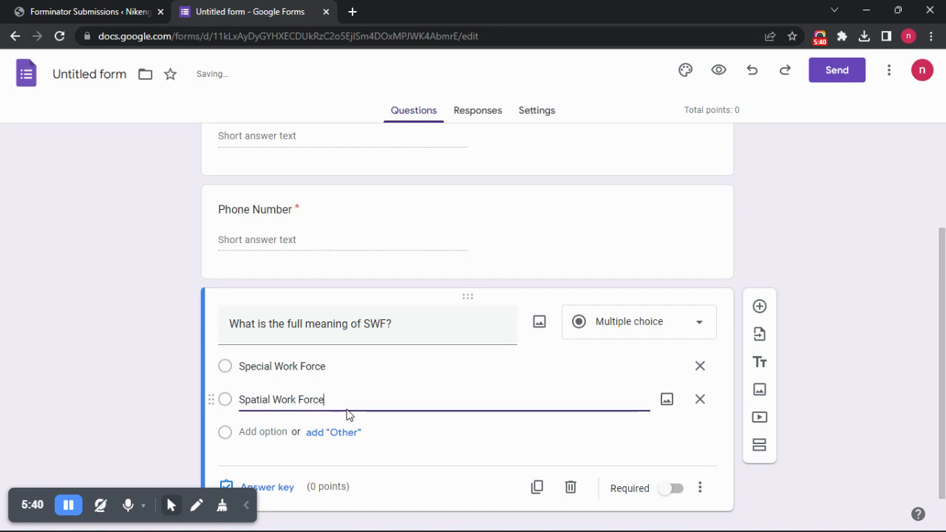
- Add "Success Work Force" as the third answer option of the SWF meaning question
left_click(255, 433)
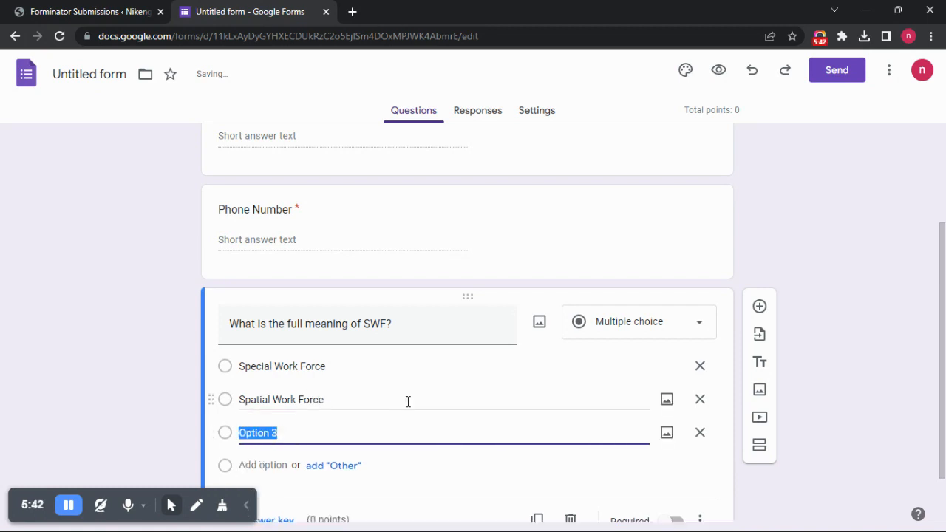
type("Sokoto")
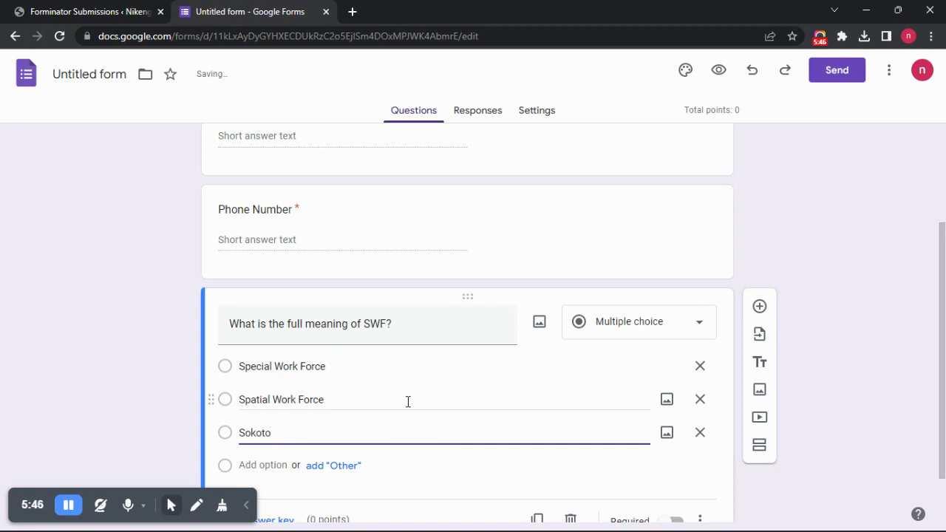
key("BackSpace")
key("BackSpace")
key("BackSpace")
key("BackSpace")
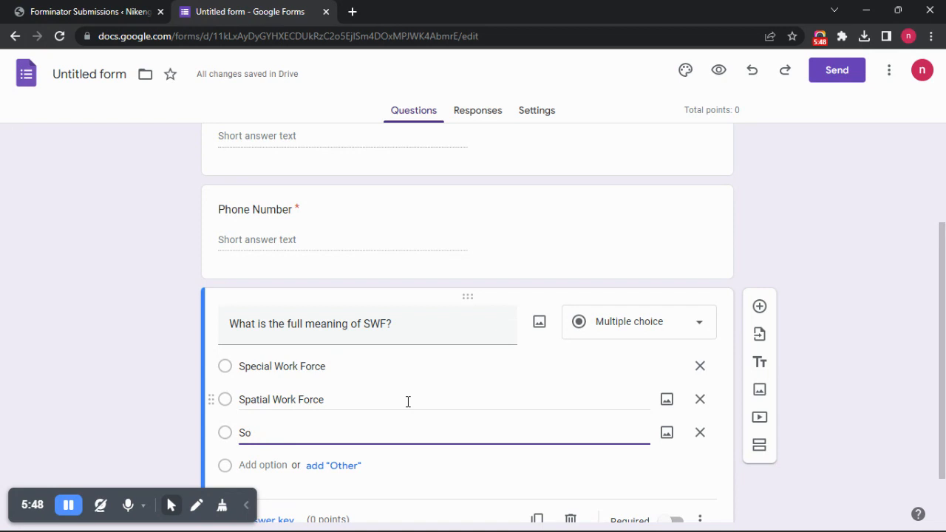
type("ucces")
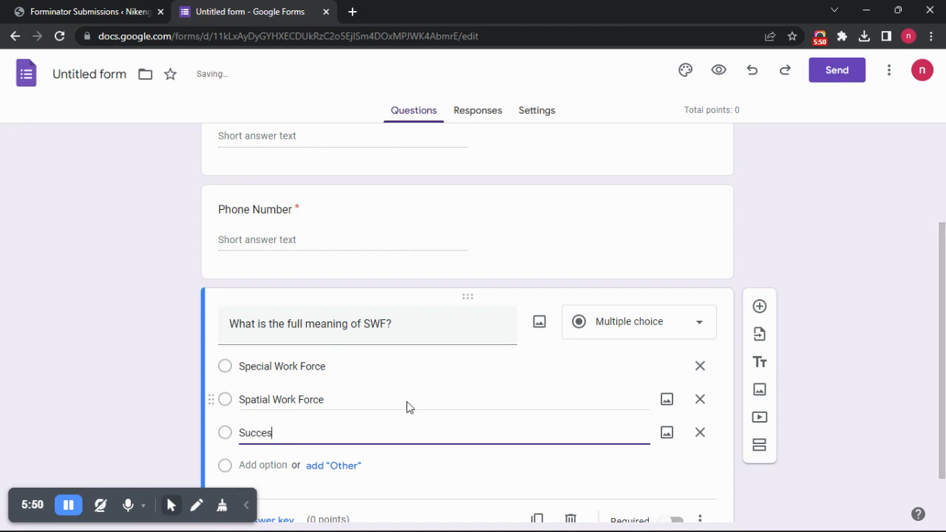
type("s Work Force")
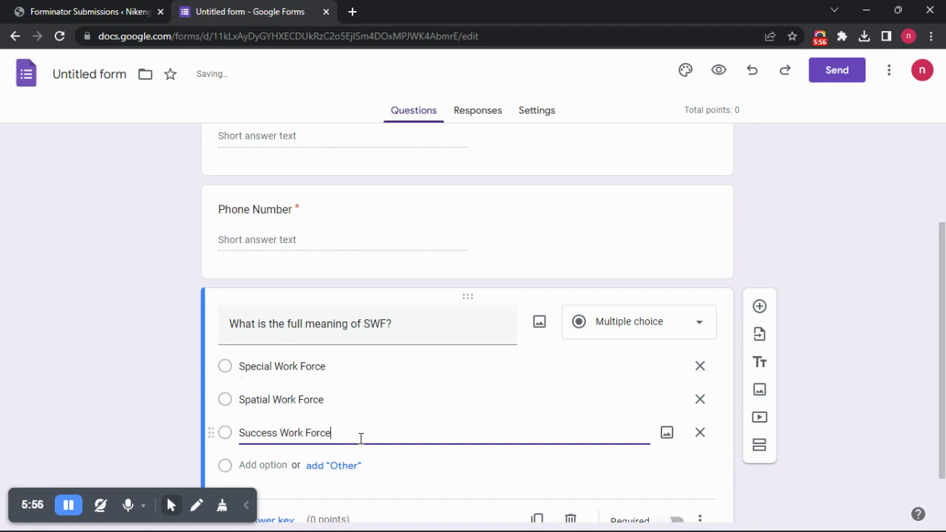
- Set the SWF question's answer key to "Special Work Force" as the correct answer, worth 10 points
scroll(713, 429, "down", 2)
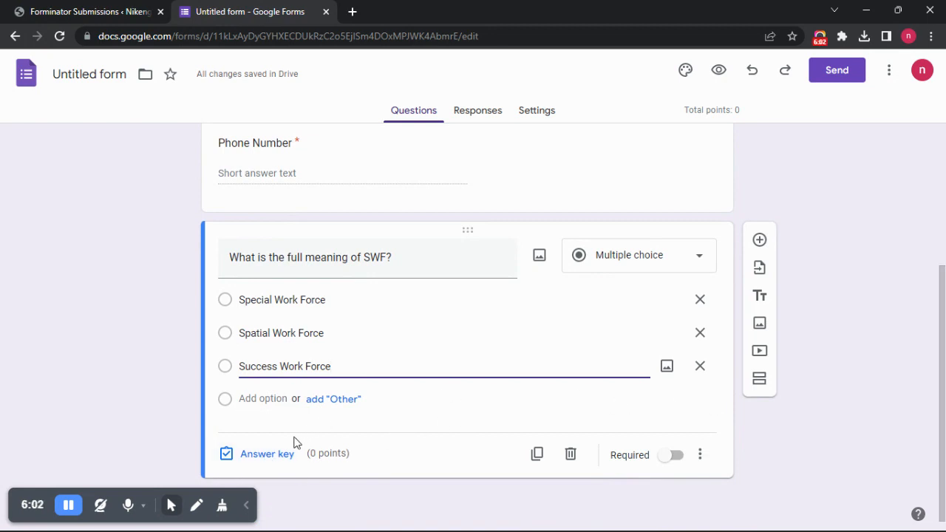
left_click(262, 460)
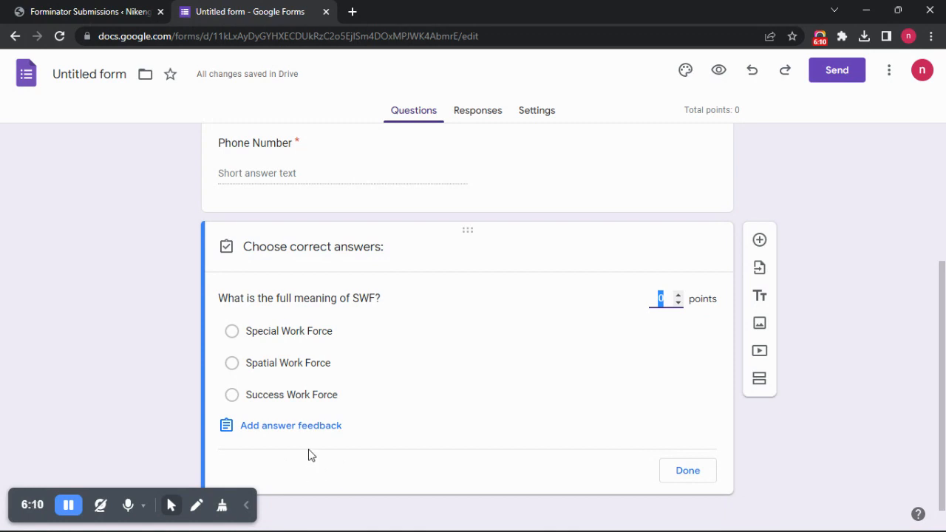
left_click(231, 334)
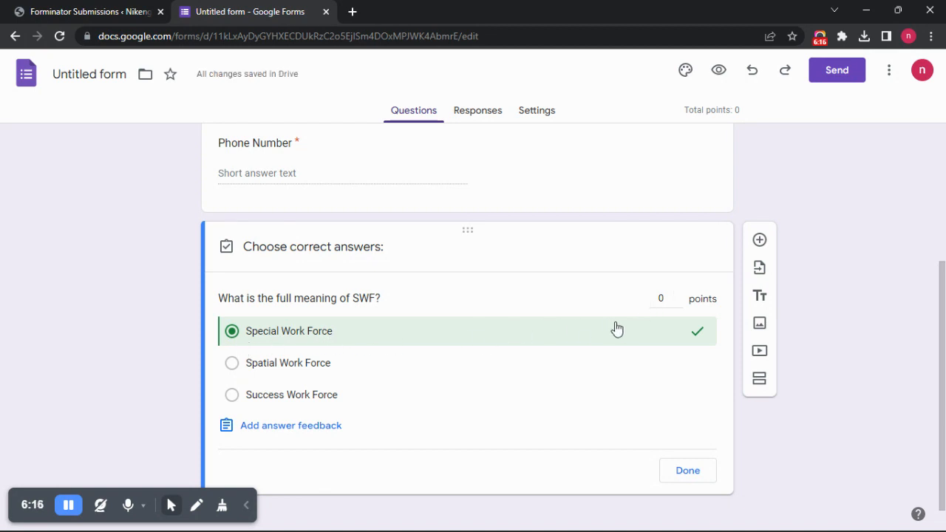
left_click(659, 298)
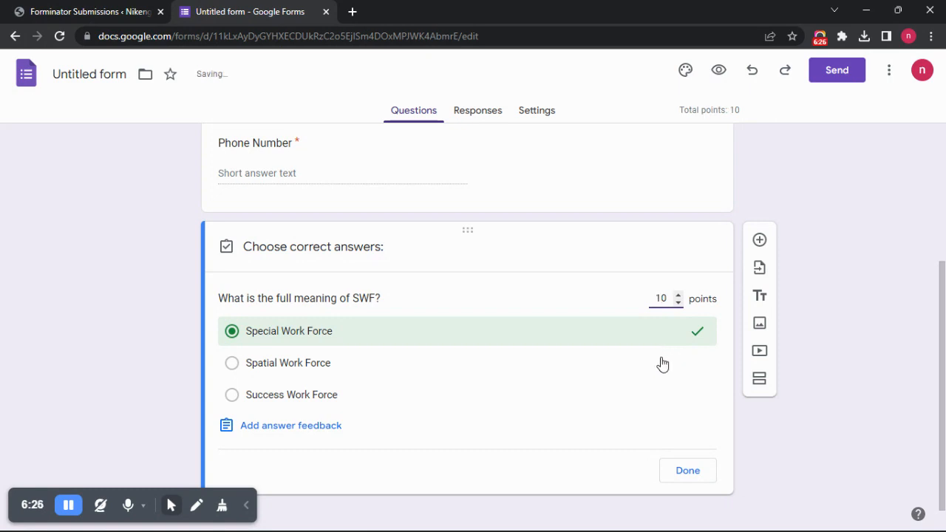
left_click(580, 451)
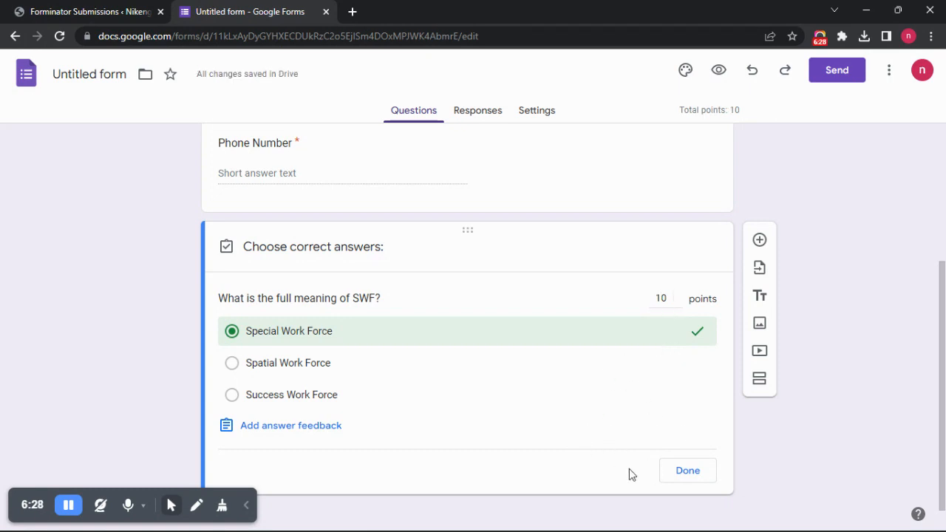
left_click(687, 471)
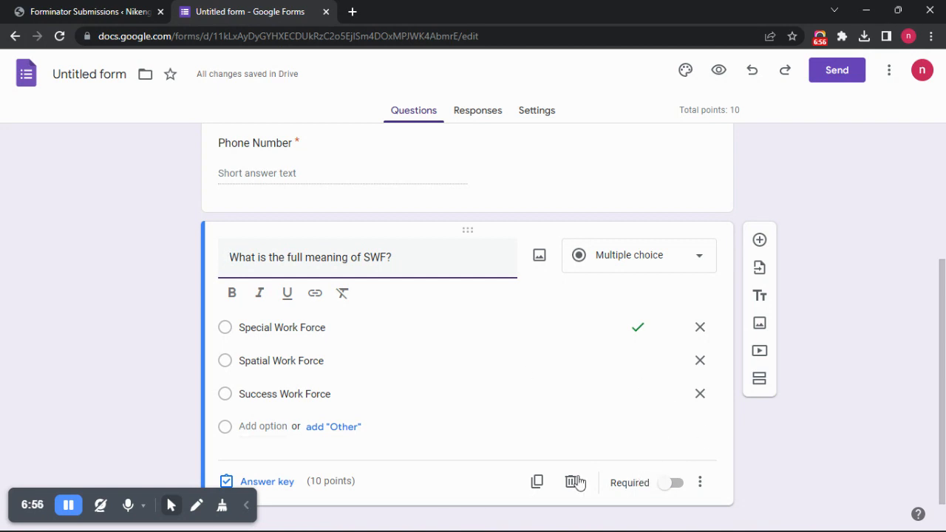
- Preview the quiz as respondents see it, look over all its questions, and return to the form editor
scroll(719, 450, "down", 1)
scroll(719, 450, "up", 3)
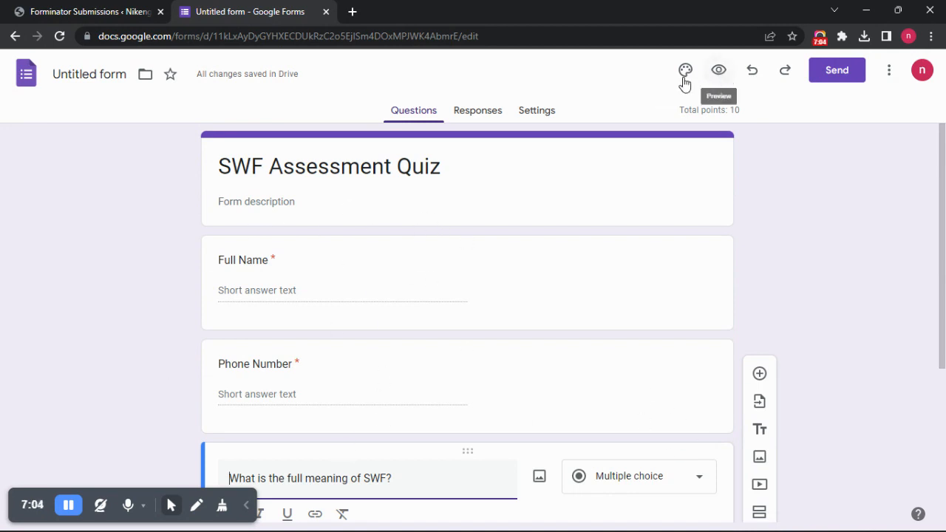
left_click(719, 71)
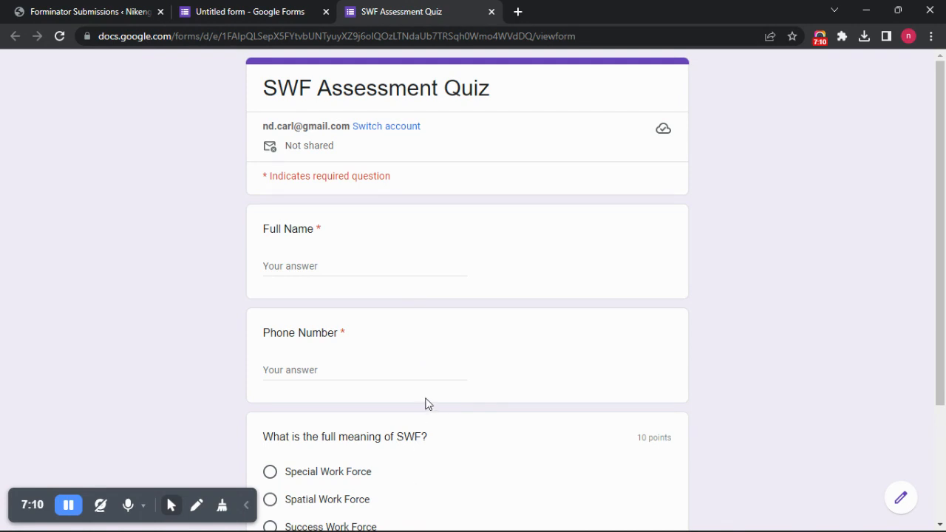
scroll(425, 404, "down", 3)
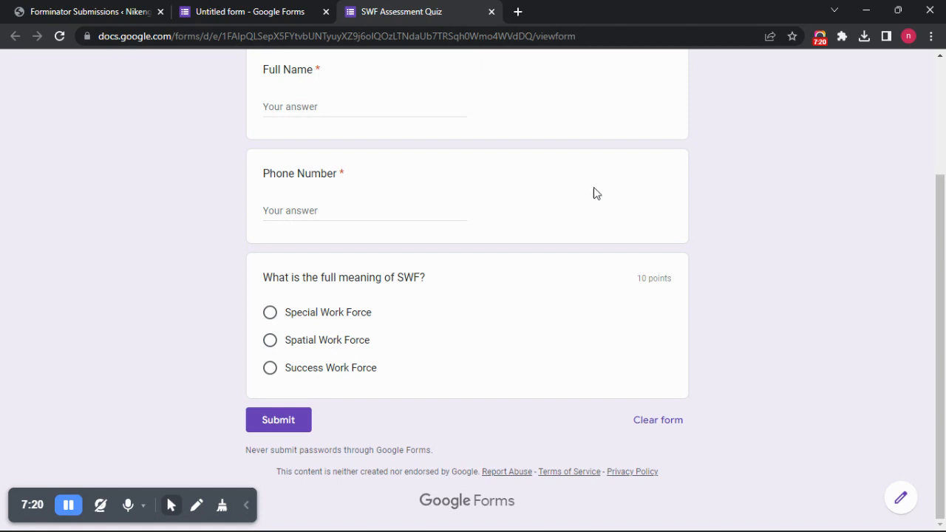
scroll(606, 186, "up", 2)
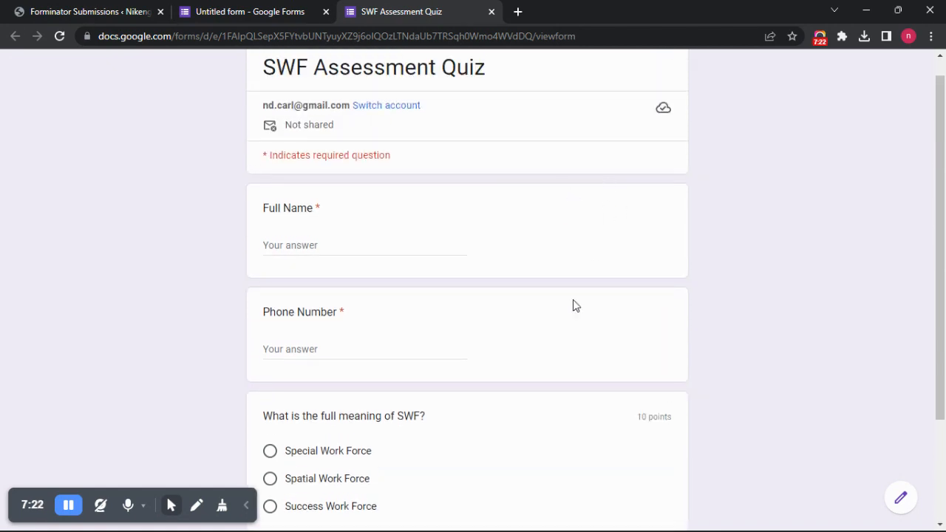
scroll(625, 426, "down", 2)
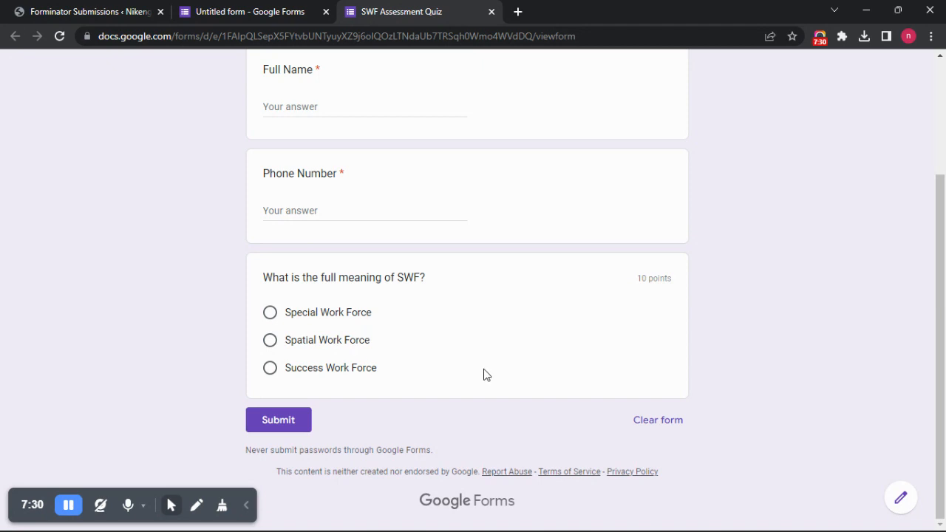
scroll(495, 364, "up", 3)
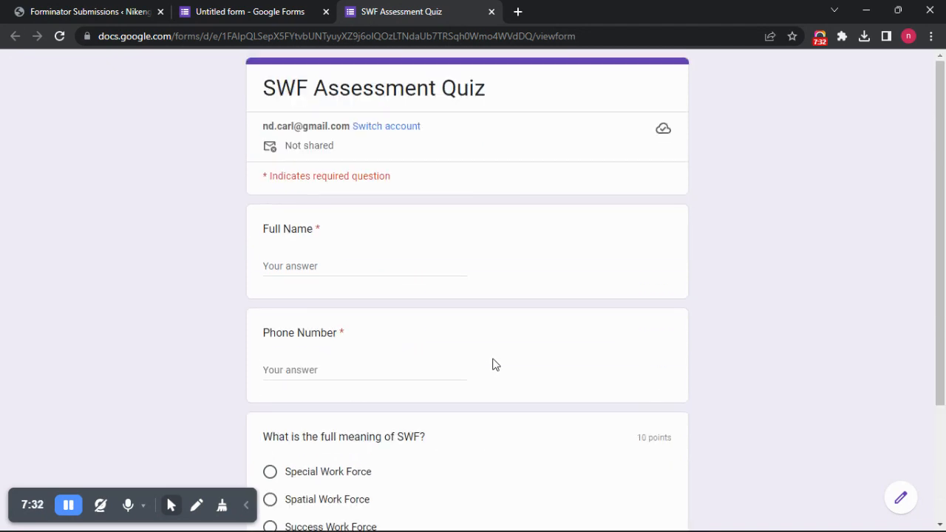
left_click(249, 11)
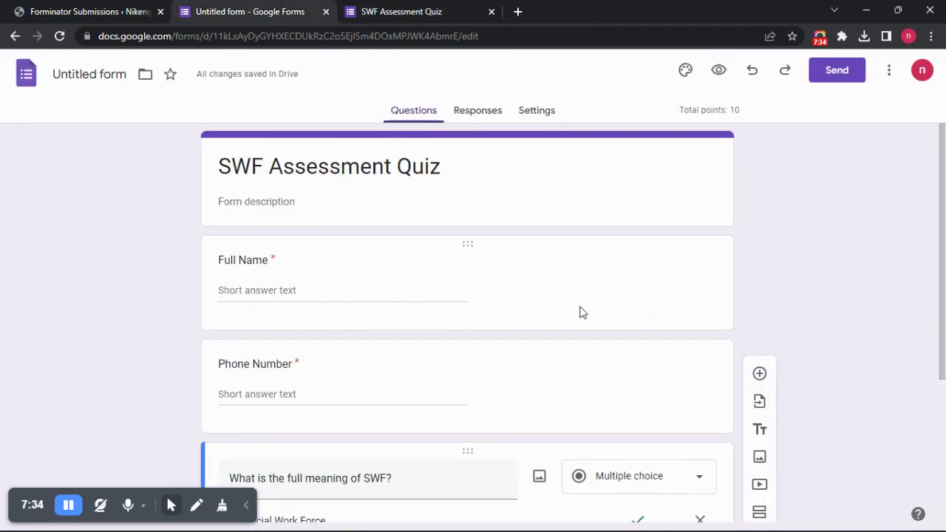
- Copy the quiz's sharing link with the URL shortened and close the sending dialog
scroll(431, 342, "down", 3)
scroll(430, 346, "down", 1)
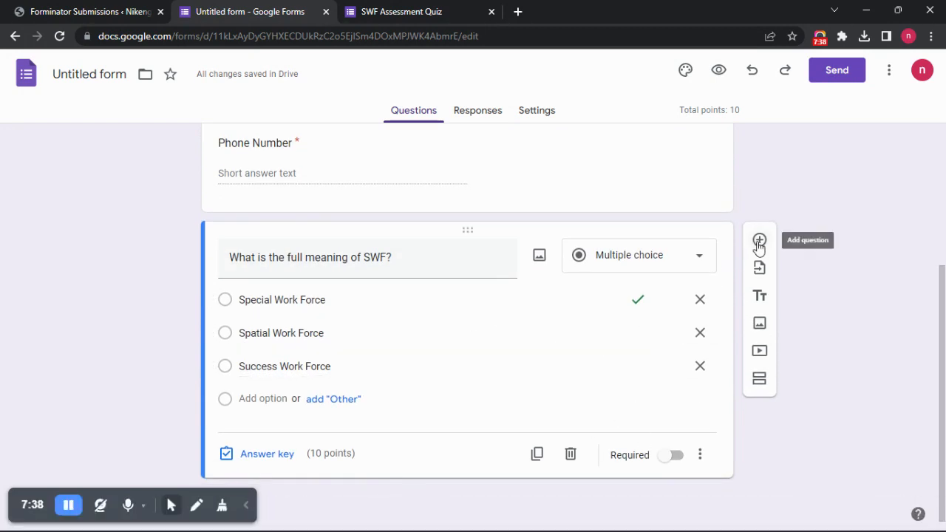
scroll(473, 365, "up", 3)
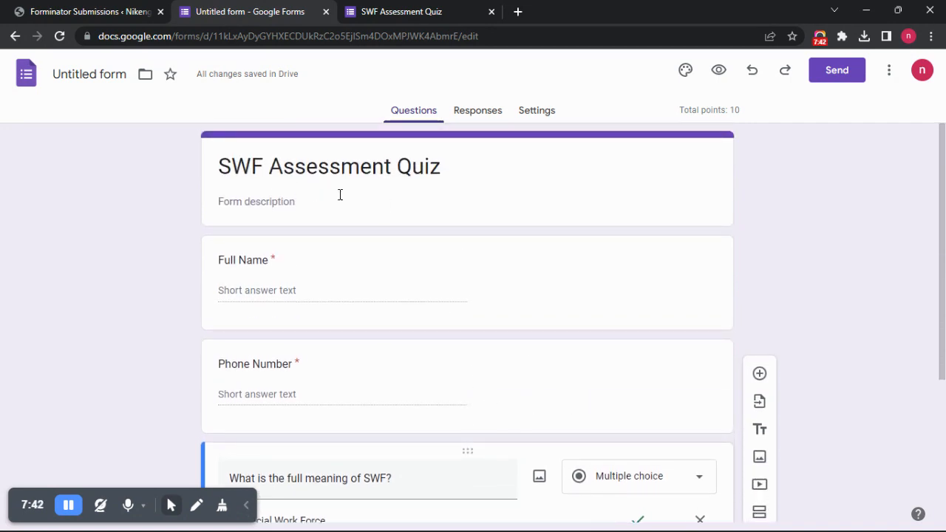
left_click(838, 81)
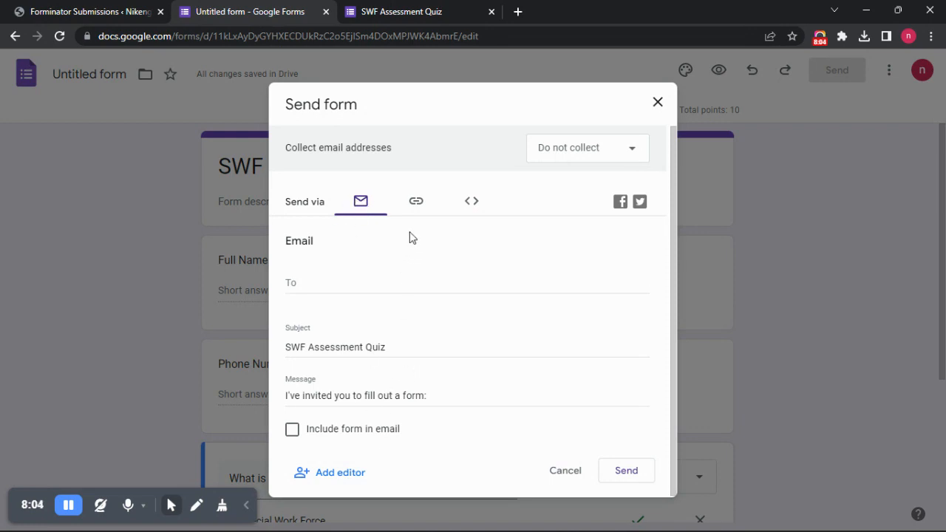
left_click(416, 203)
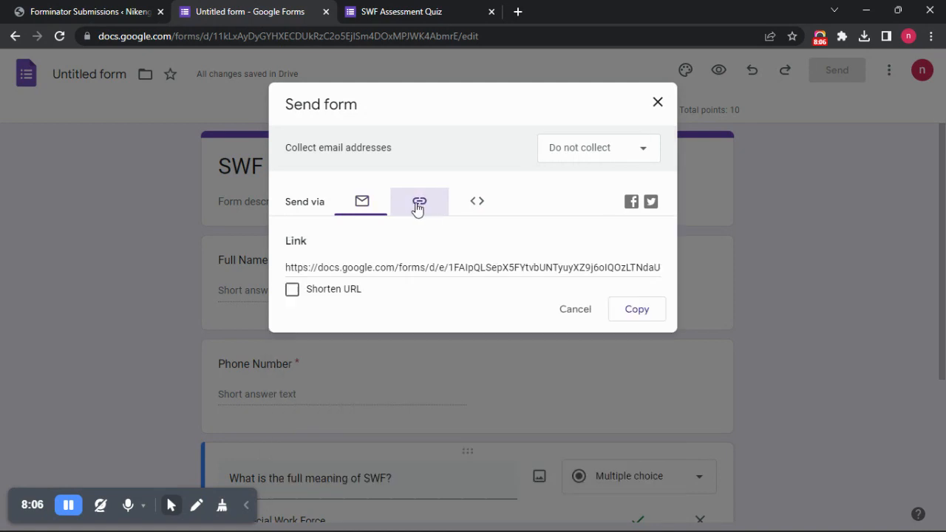
left_click(292, 290)
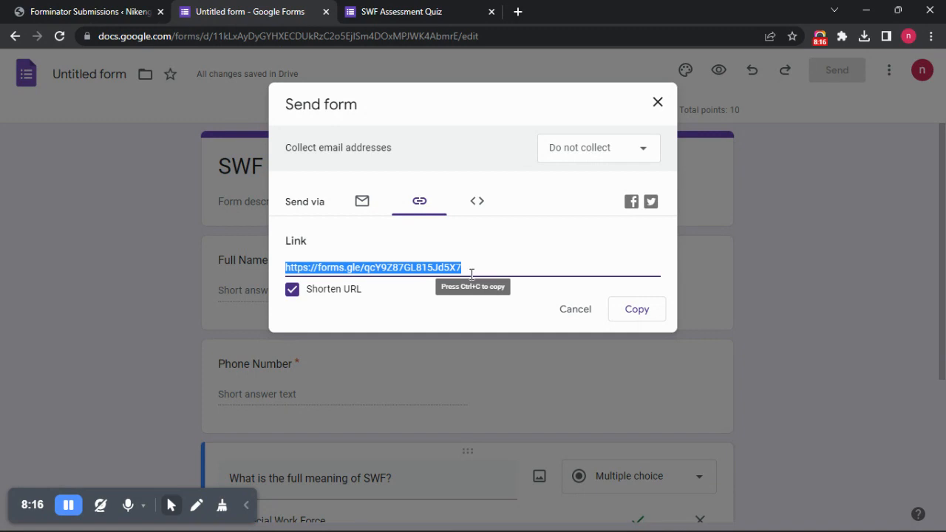
left_click(652, 314)
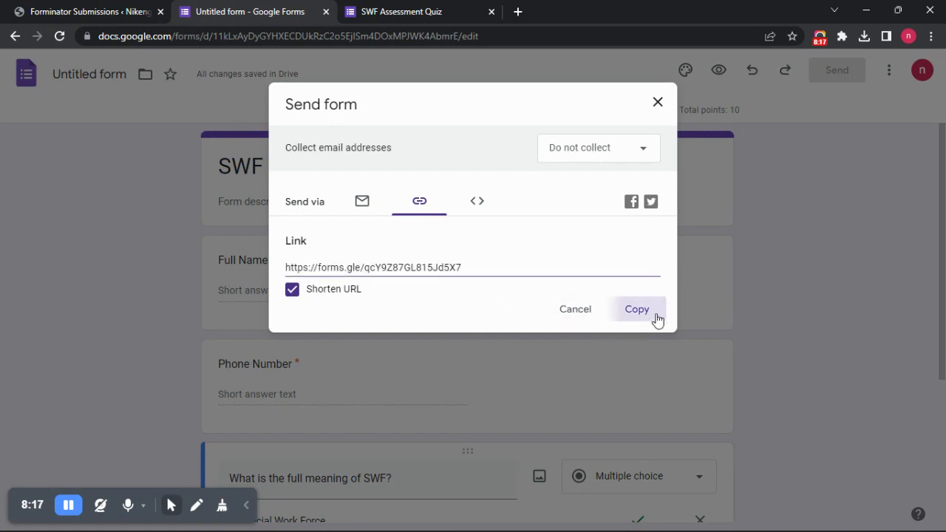
left_click(657, 102)
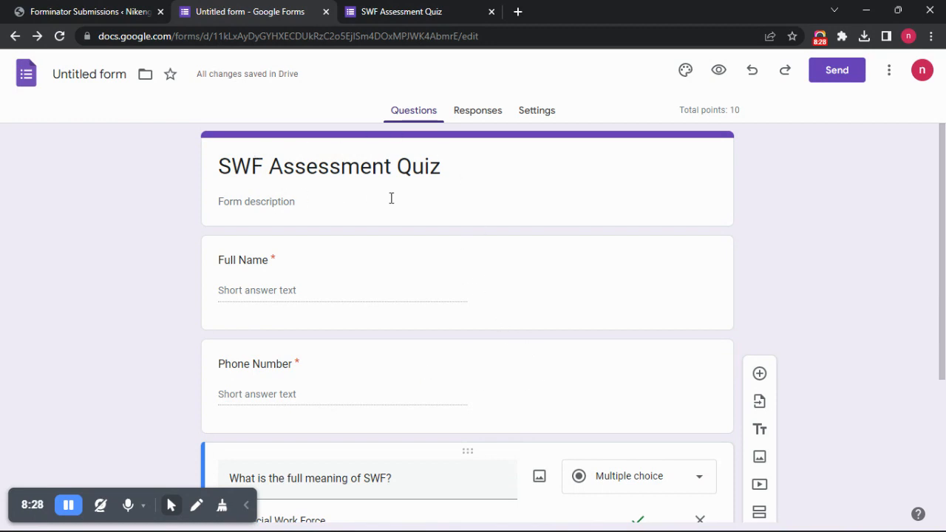
- Examine the form's response options and the destination choices for linking responses to a spreadsheet, without creating one
left_click(479, 112)
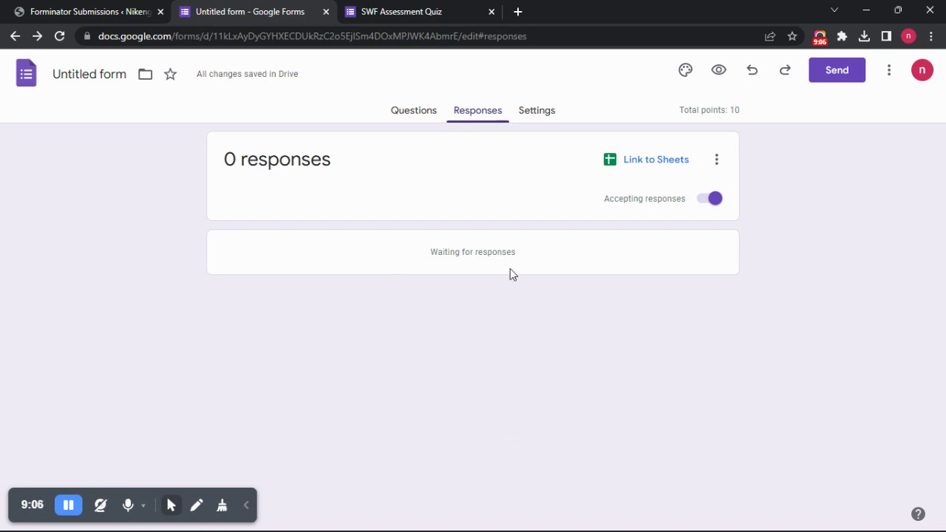
left_click(716, 161)
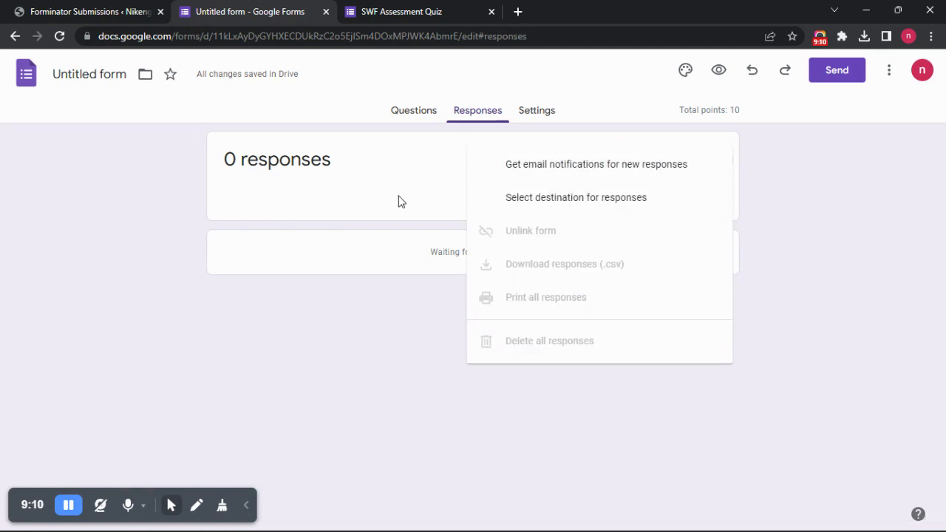
left_click(444, 168)
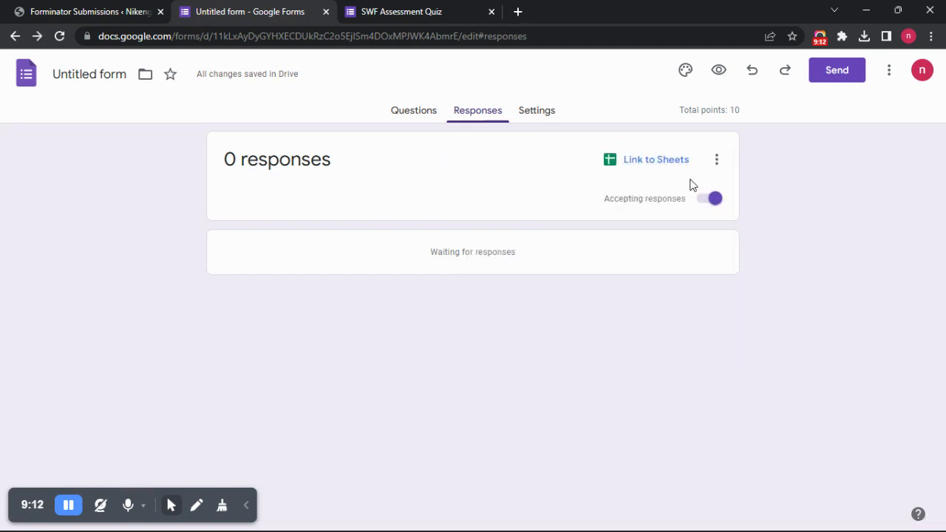
left_click(653, 165)
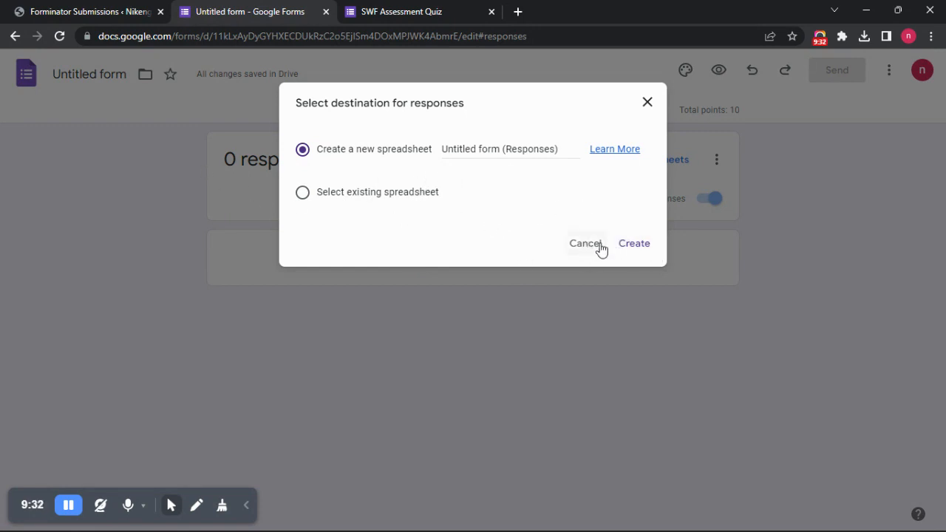
left_click(647, 103)
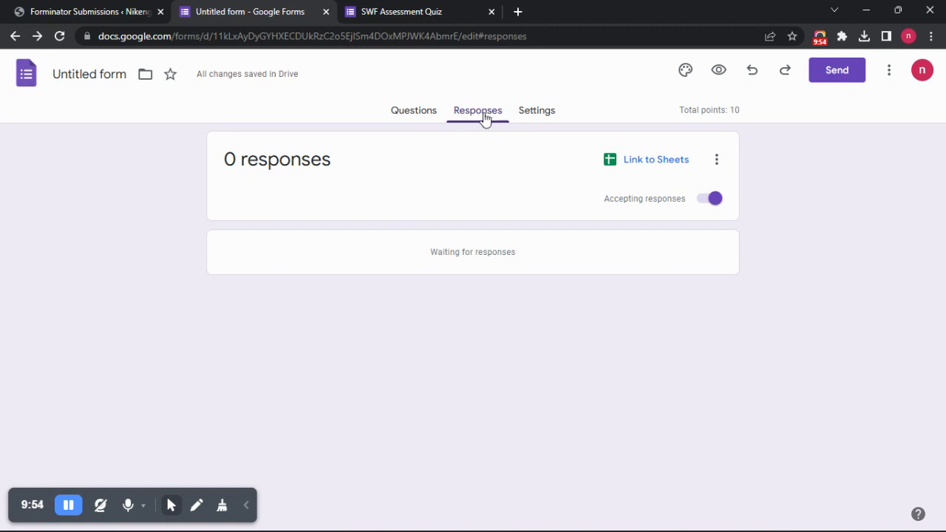
- Stop the form from accepting responses
left_click(705, 199)
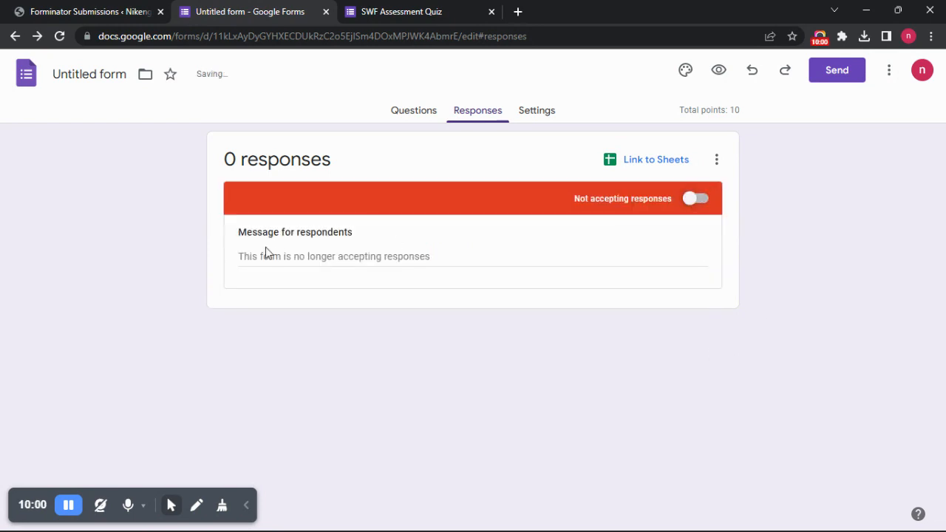